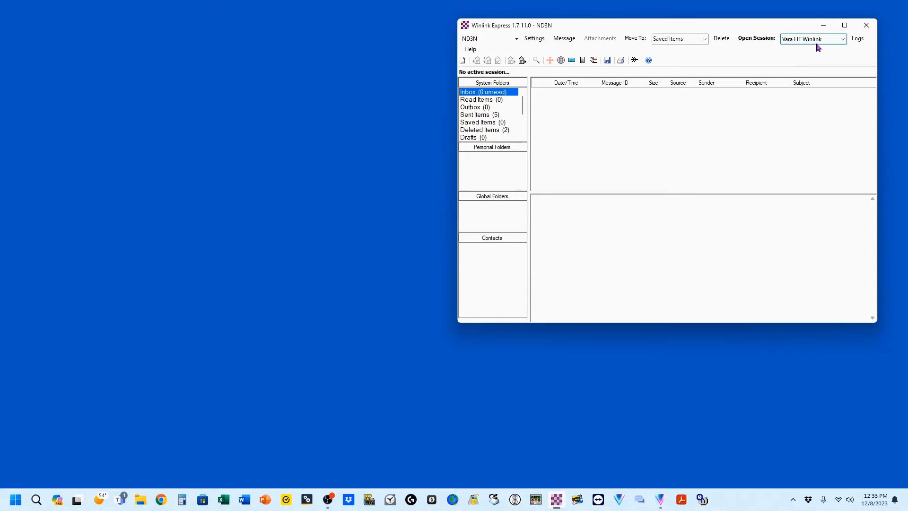
Open a Vara HF Winlink session and review the log's registration and maximum signal bandwidth lines
click(757, 38)
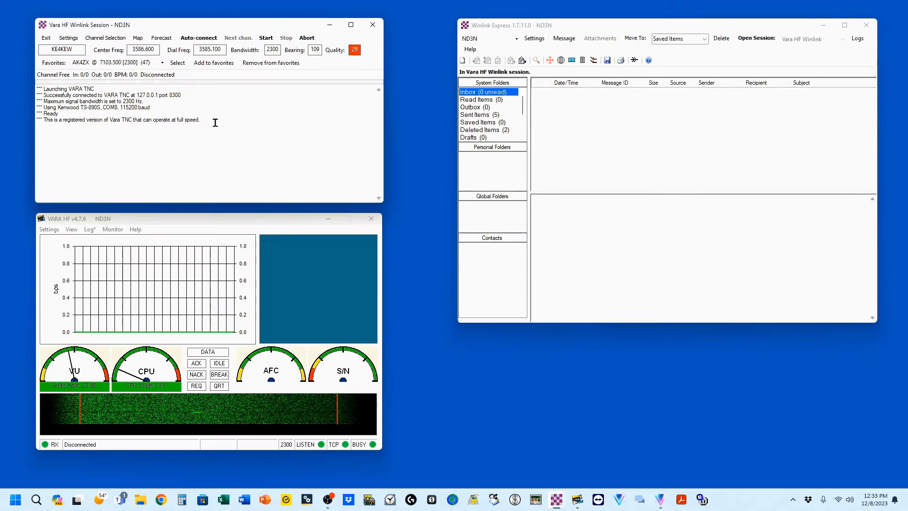
drag(213, 120, 35, 121)
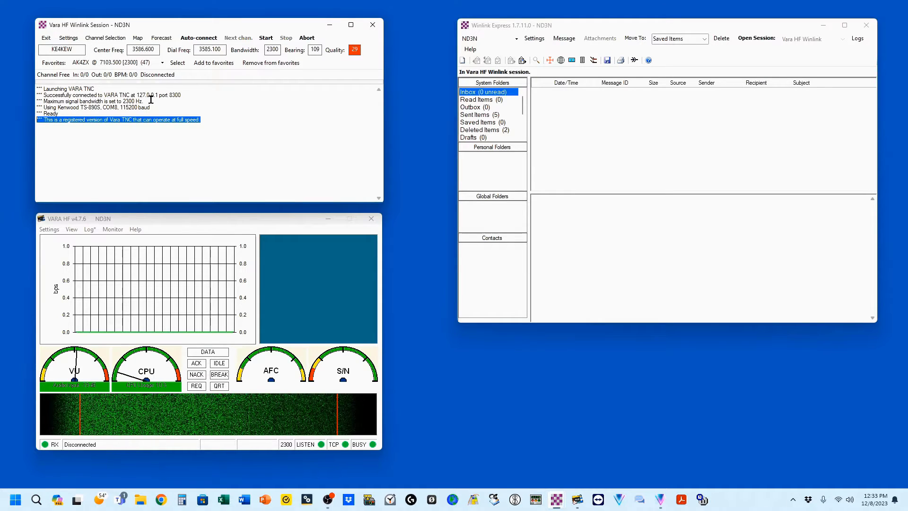
drag(151, 100, 38, 100)
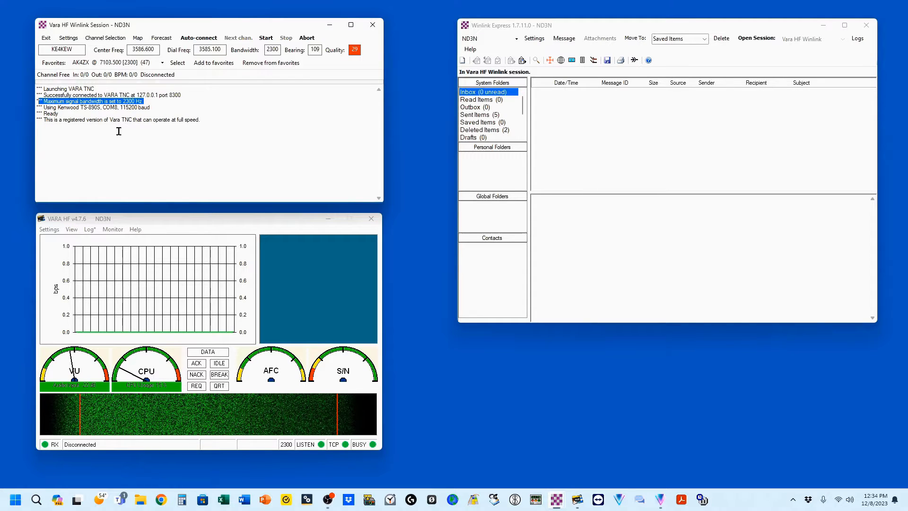
click(246, 138)
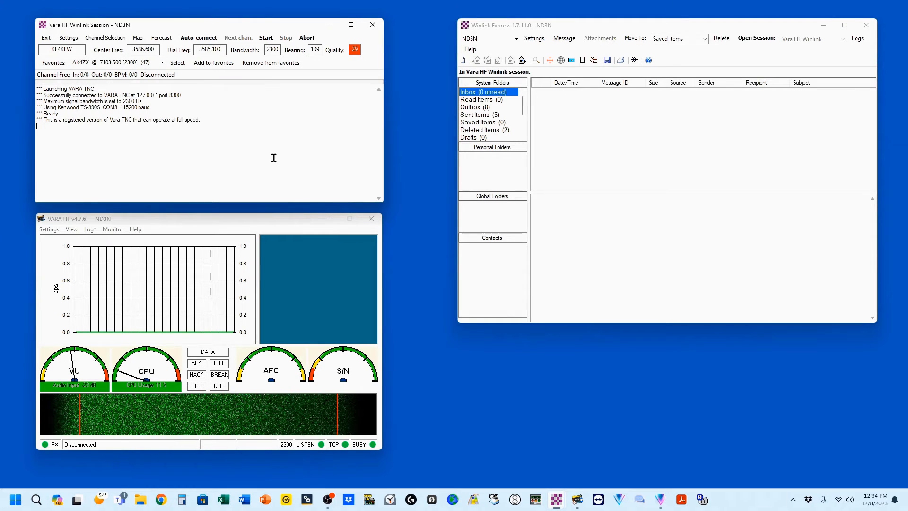
Set the auto-connect minimum Vara bandwidth to 500 and save the settings
click(78, 41)
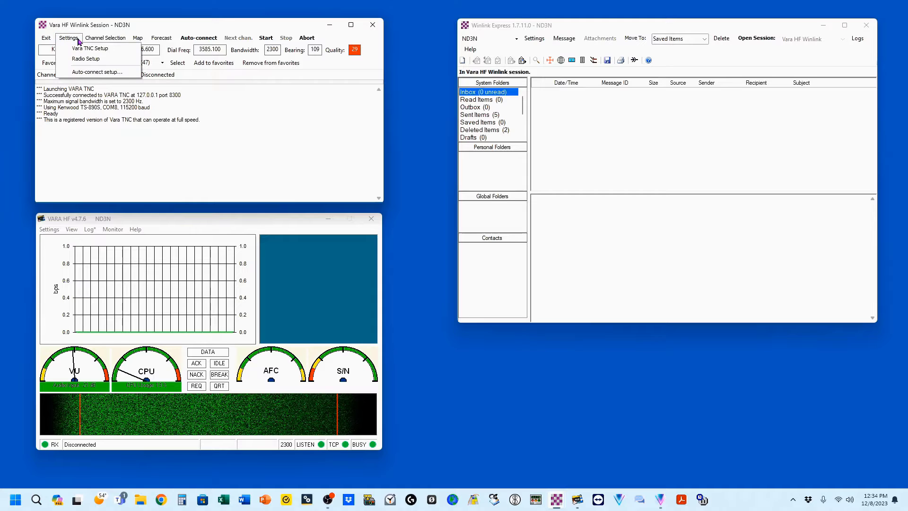
click(100, 74)
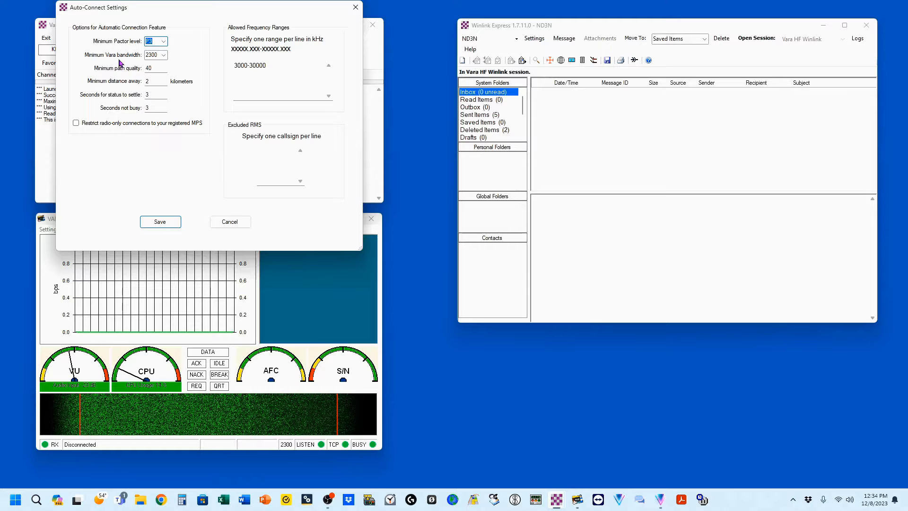
click(163, 55)
click(163, 56)
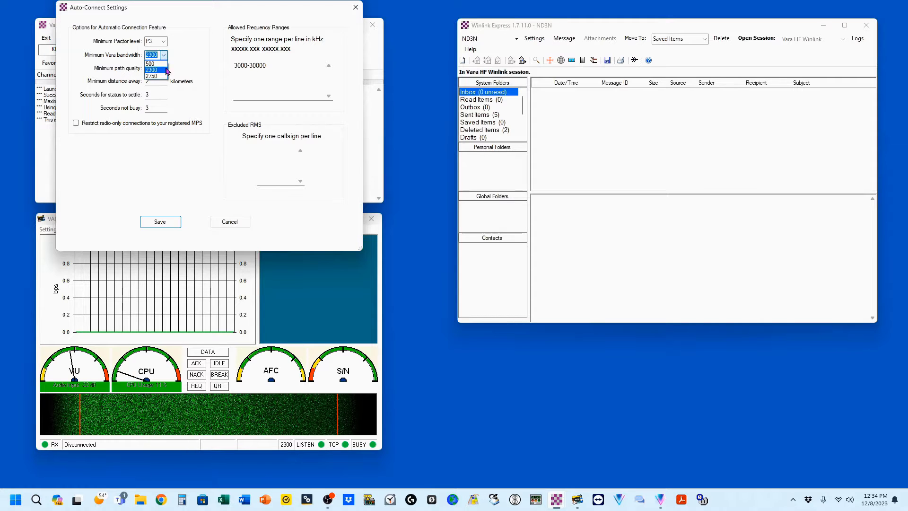
click(154, 65)
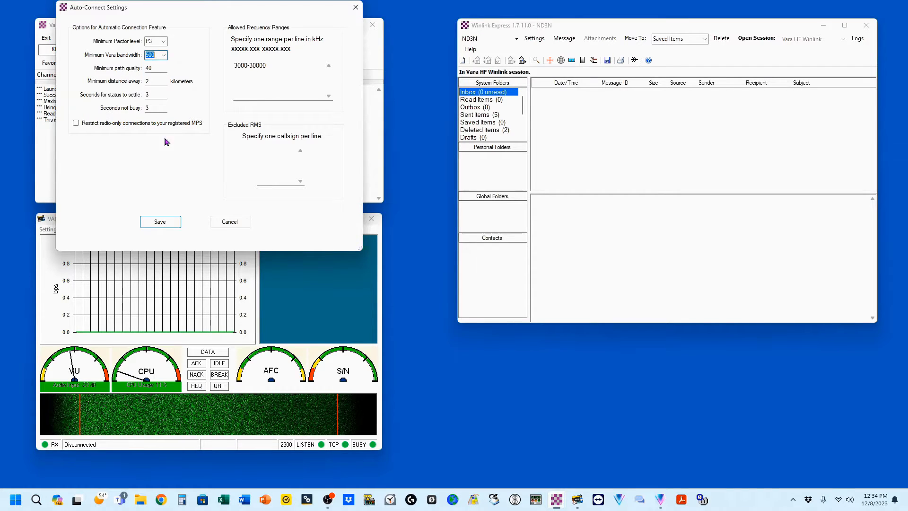
click(161, 222)
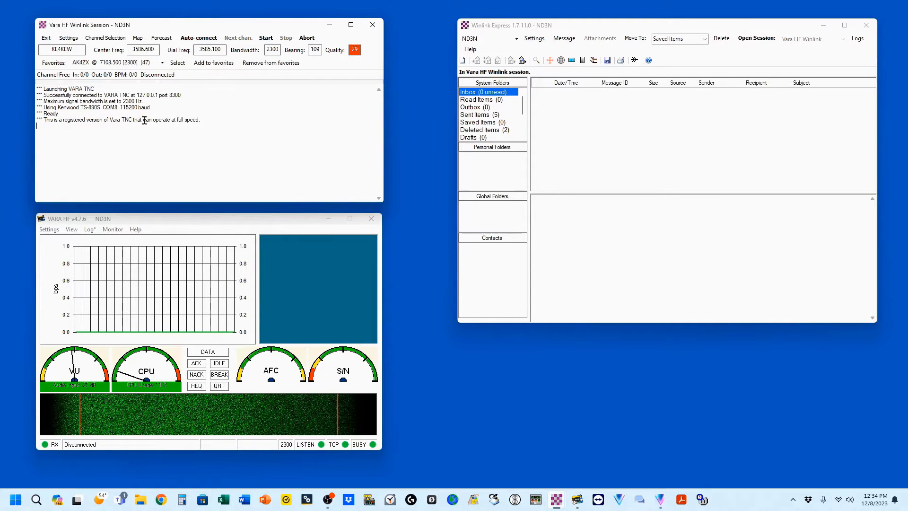
Set the Vara TNC's maximum signal bandwidth to 500, apply the update and check the bandwidth line in the session log
click(74, 40)
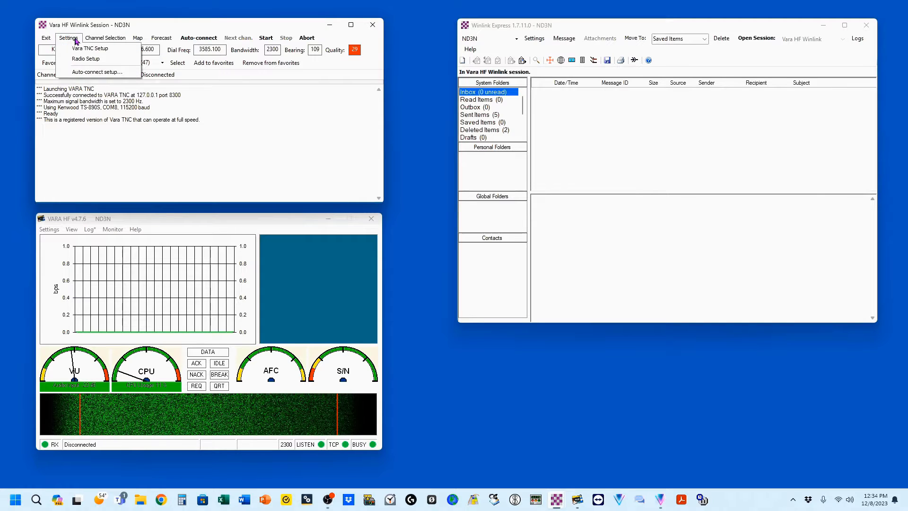
click(95, 53)
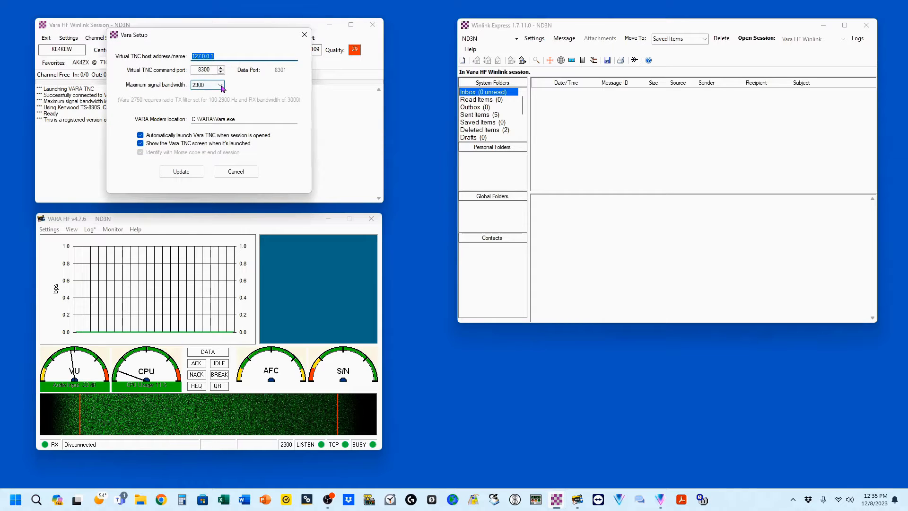
click(221, 86)
click(209, 93)
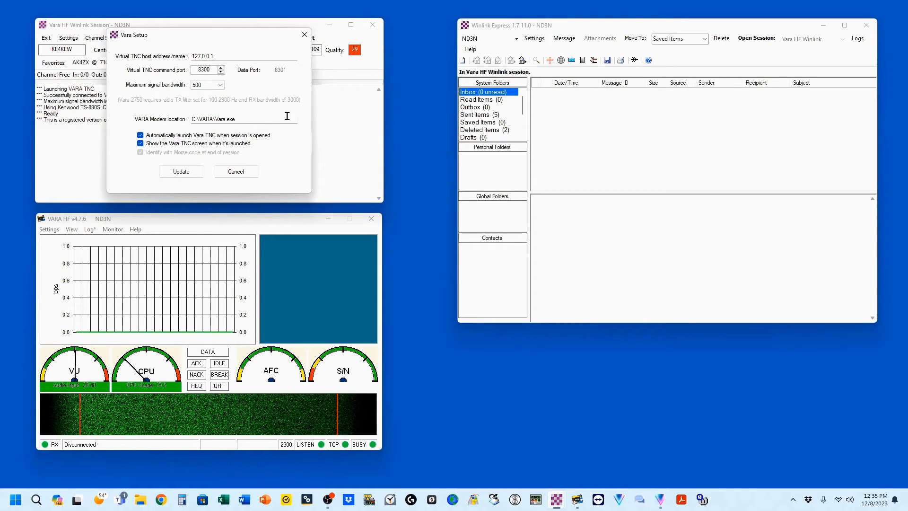
click(181, 172)
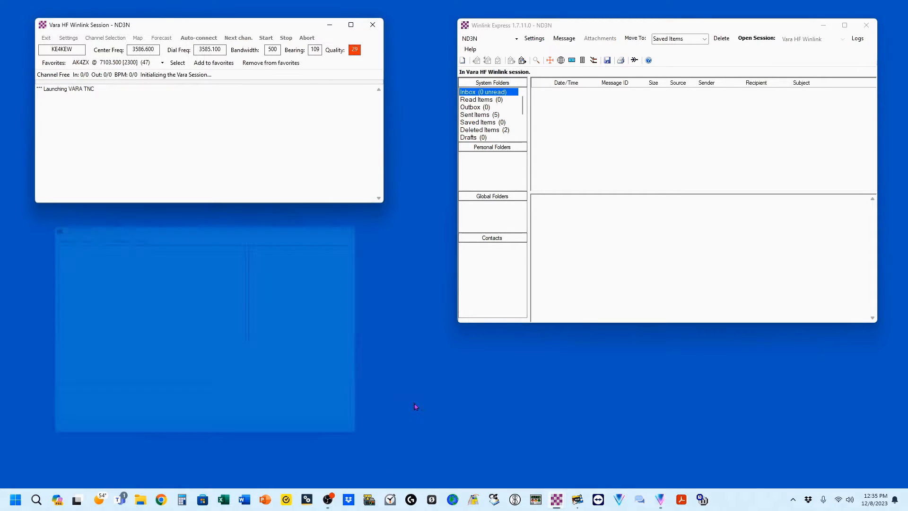
drag(145, 100, 20, 102)
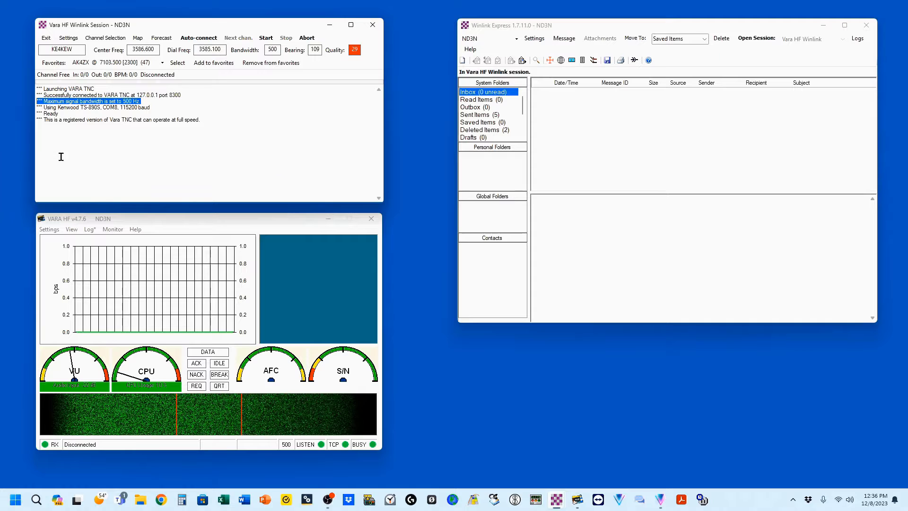
Update the HF channel list via the internet and close the channel selector
click(104, 40)
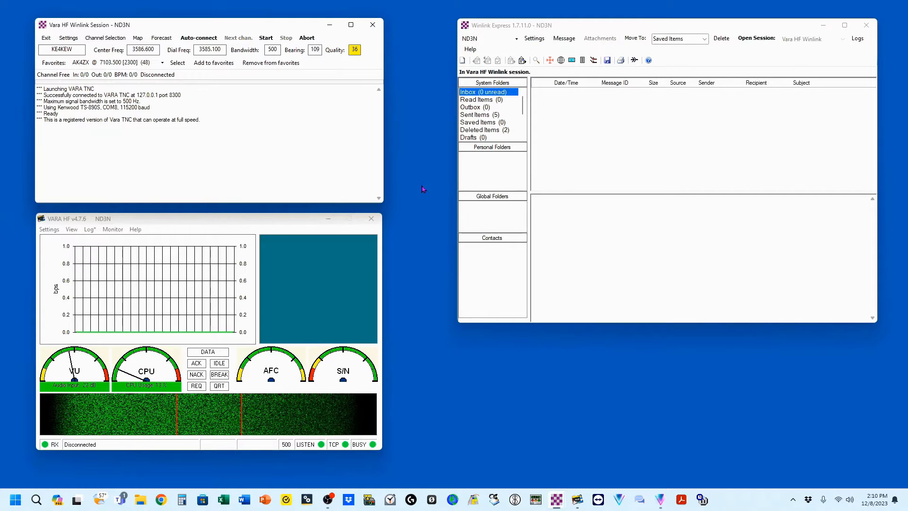
click(106, 39)
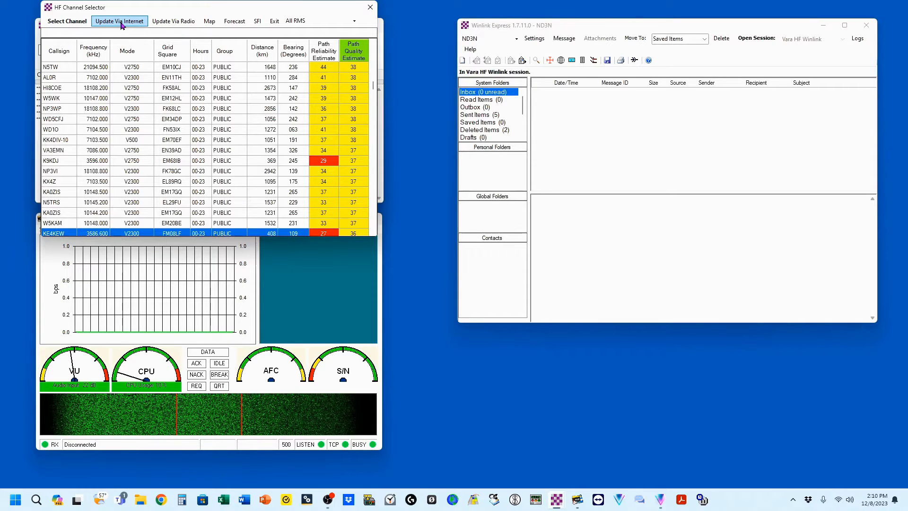
click(122, 26)
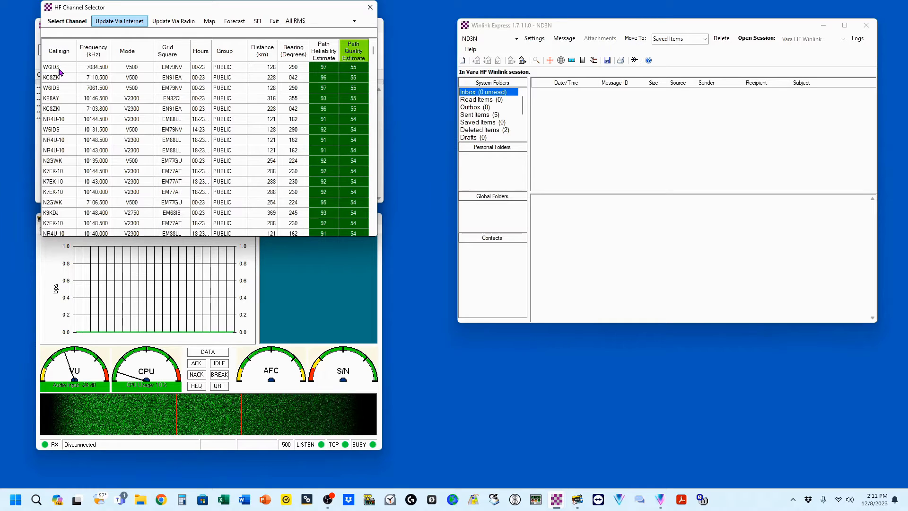
click(370, 9)
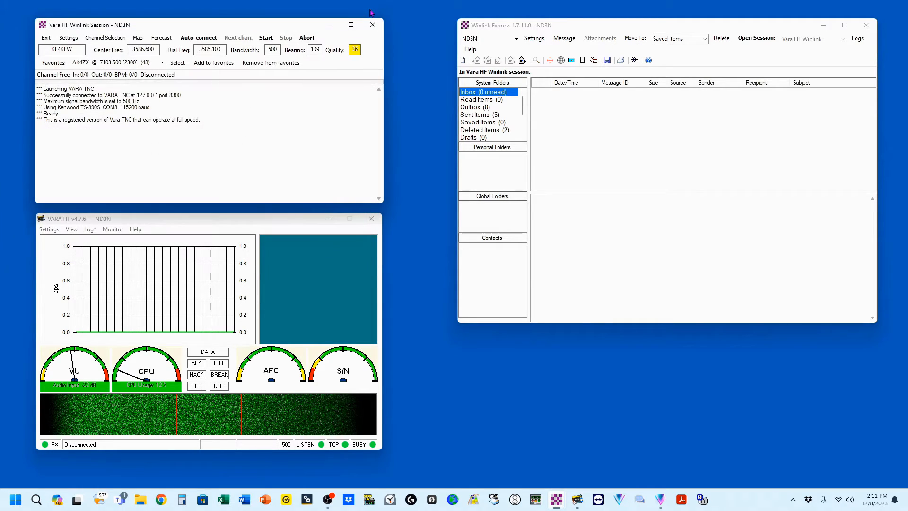
Review the auto-connect settings, including the minimum Vara bandwidth and path quality, and save them
click(69, 38)
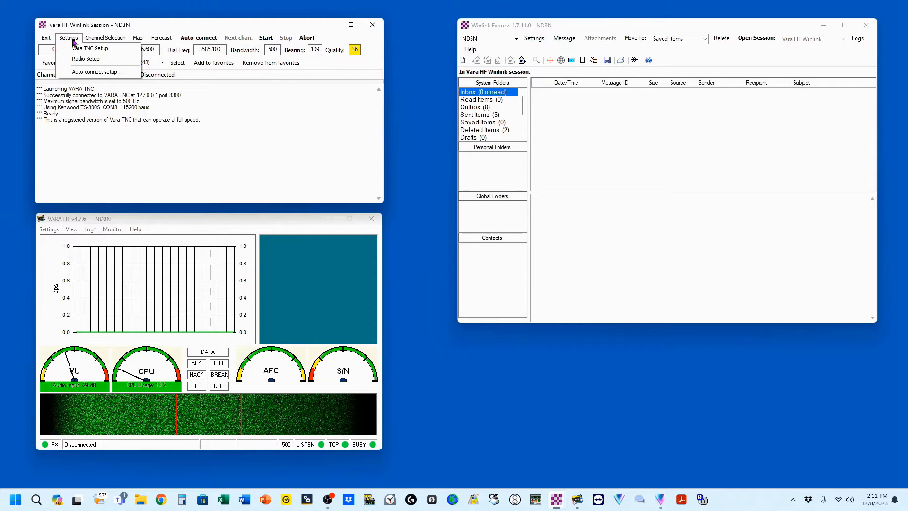
click(97, 72)
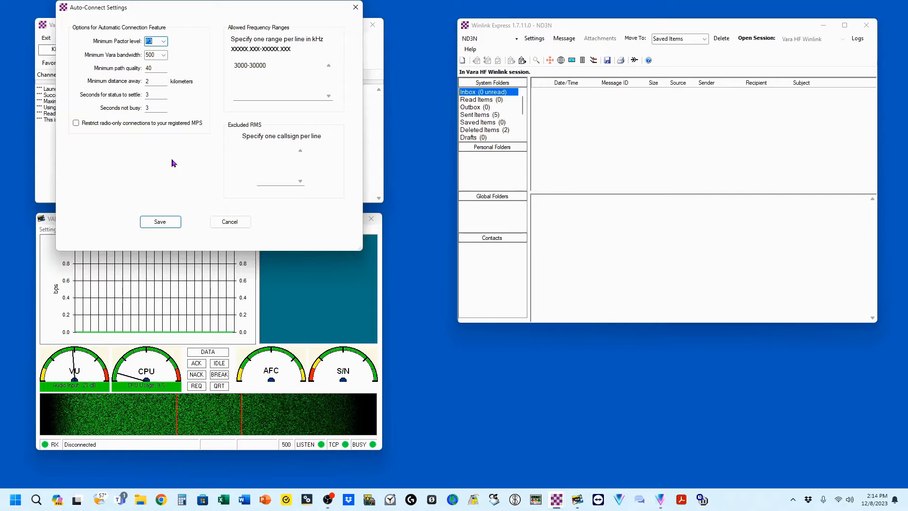
click(161, 223)
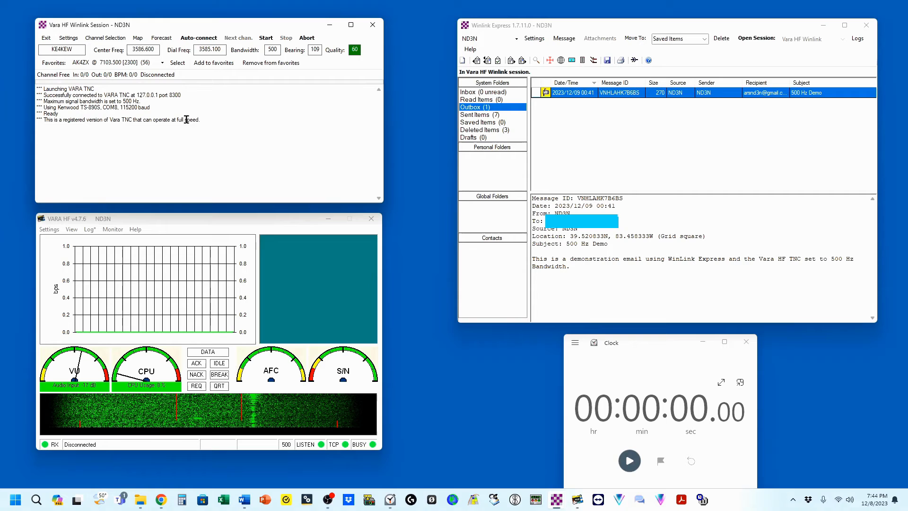
Send the "500 Hz Demo" message from the outbox with Auto-connect and time the transfer with the stopwatch
click(198, 38)
click(630, 461)
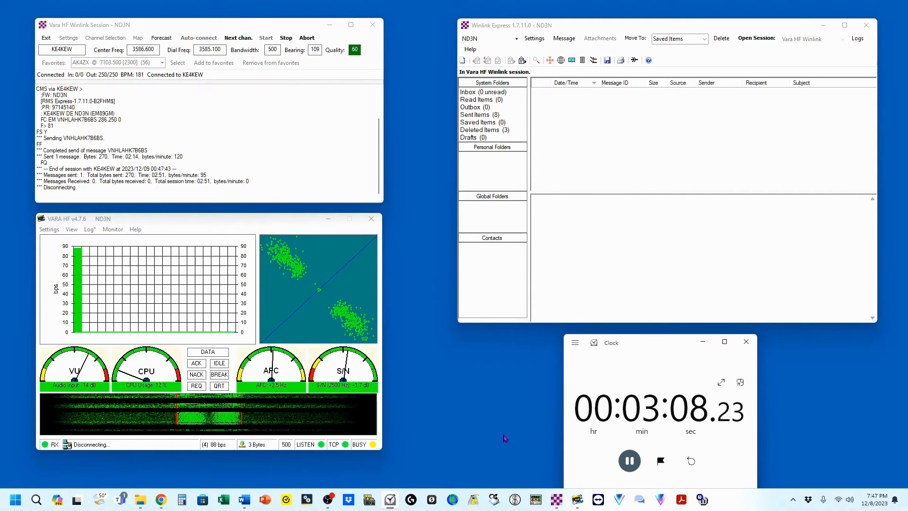
click(629, 461)
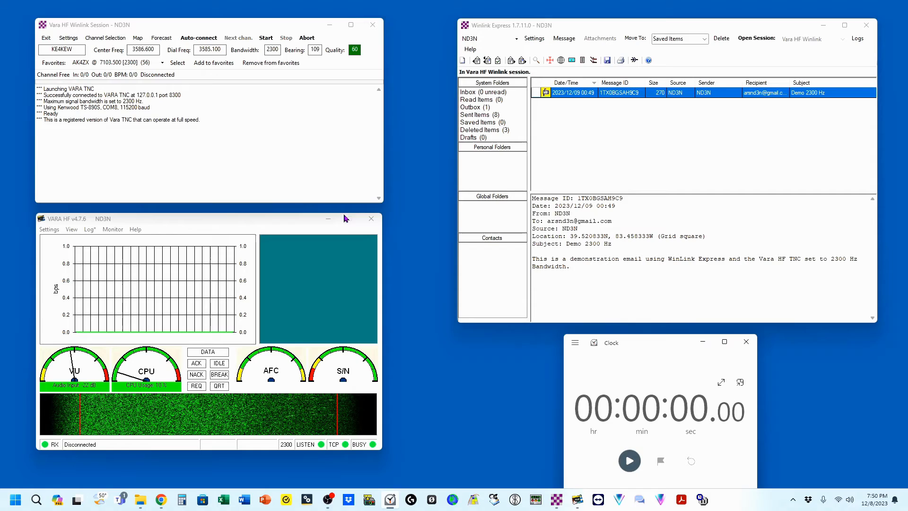
Send the "Demo 2300 Hz" message from the outbox with Auto-connect and stop the stopwatch when the session ends
click(198, 39)
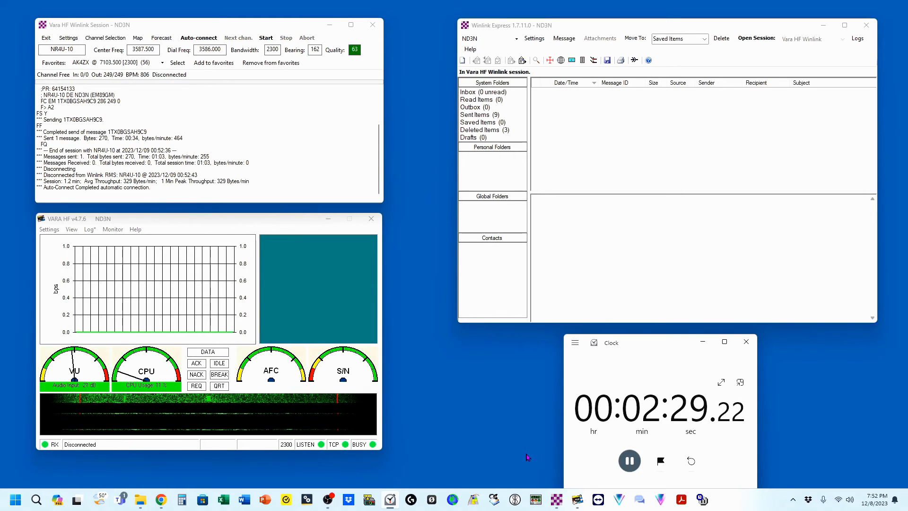
key(space)
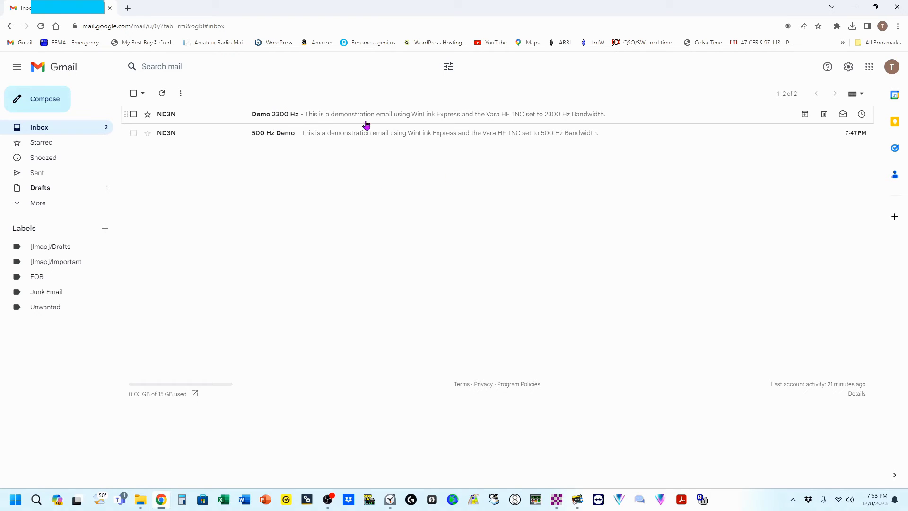
In Gmail, reply to the "Demo 2300 Hz" email with "message received in 2 minutes and 31 seconds... good demo..." and send it
click(281, 120)
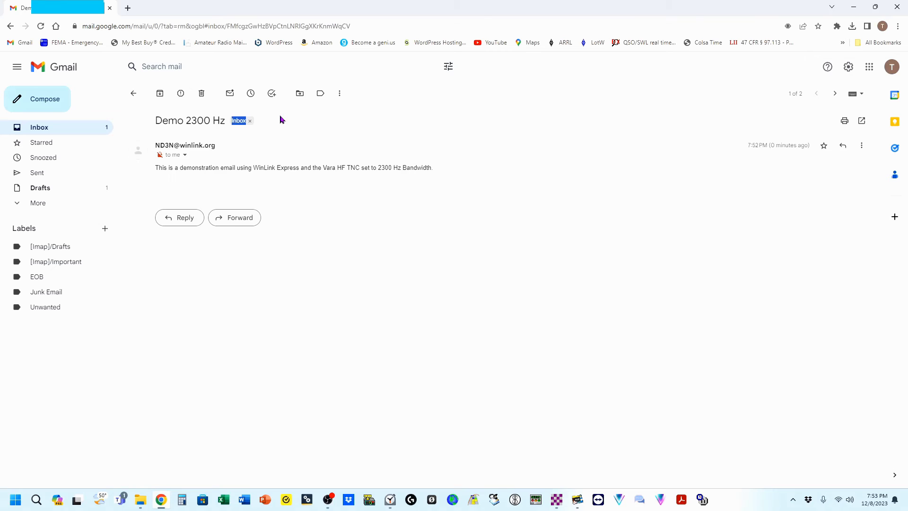
click(186, 220)
text(mess)
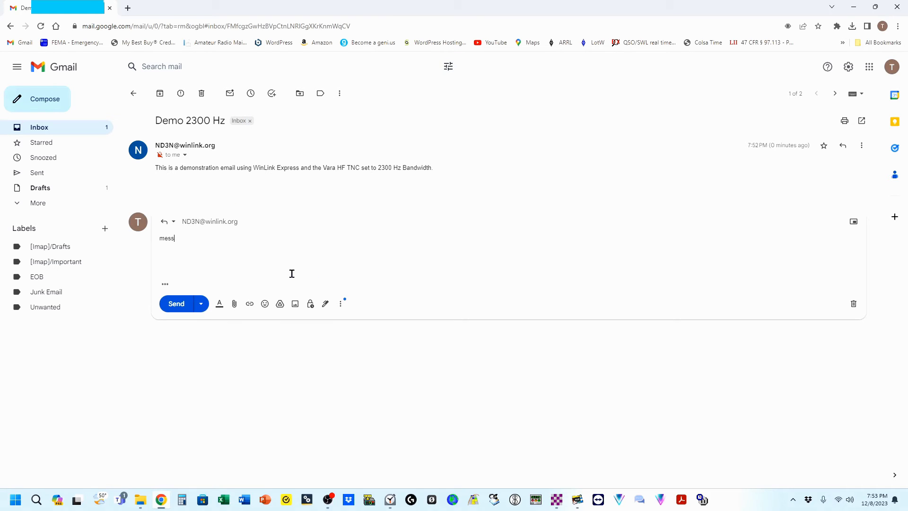
text(age received in 2 minutes and 31 seconds... good de)
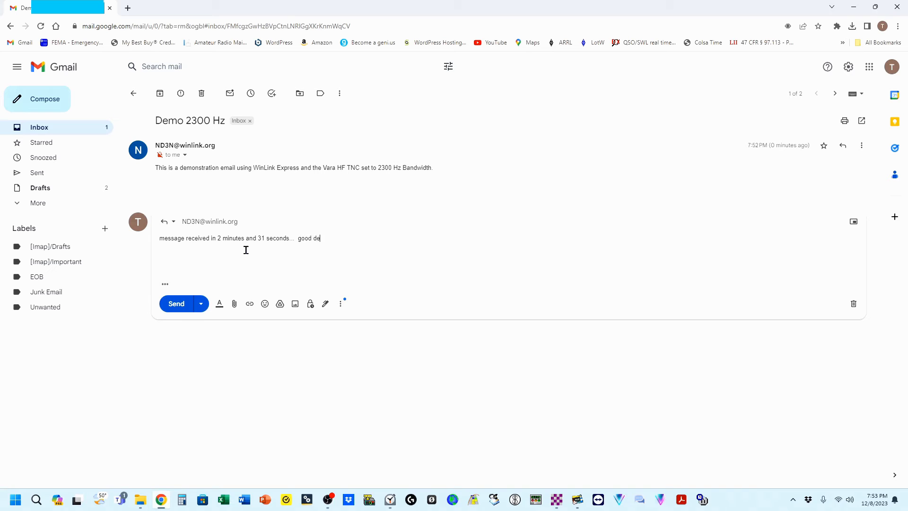
text(mo...)
click(178, 303)
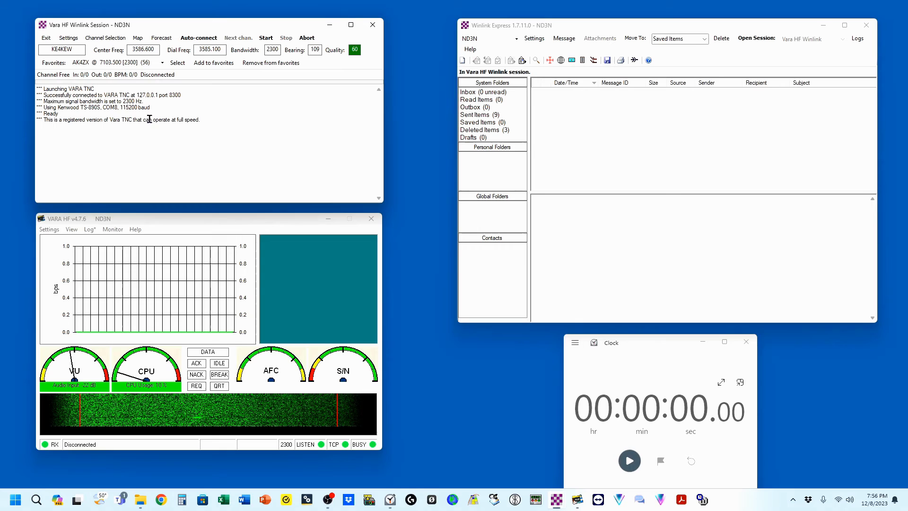
Check the session's bandwidth line in the log, then retrieve waiting mail with Auto-connect, timing the session with the stopwatch
triple_click(142, 101)
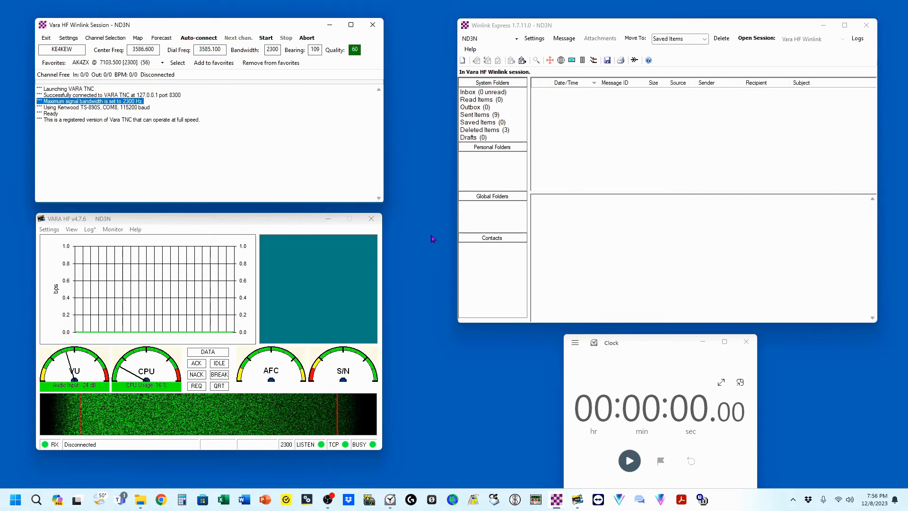
click(200, 41)
click(628, 460)
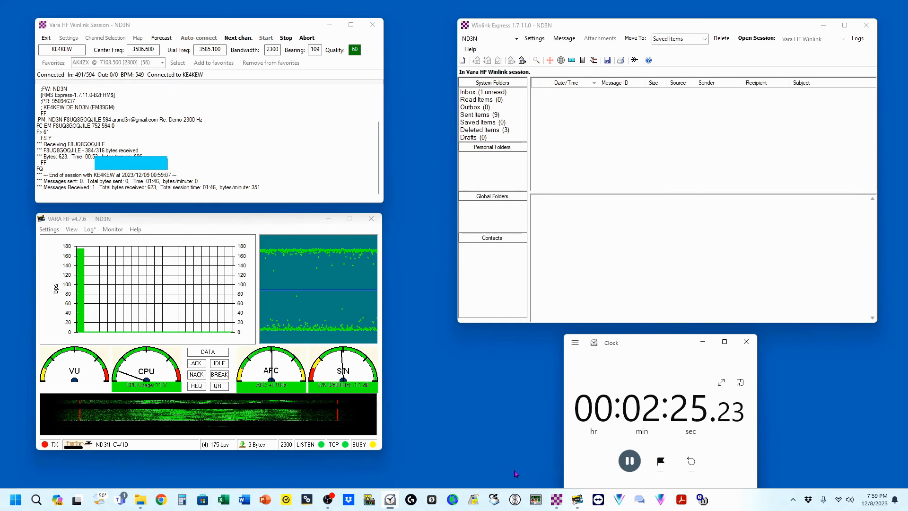
key(space)
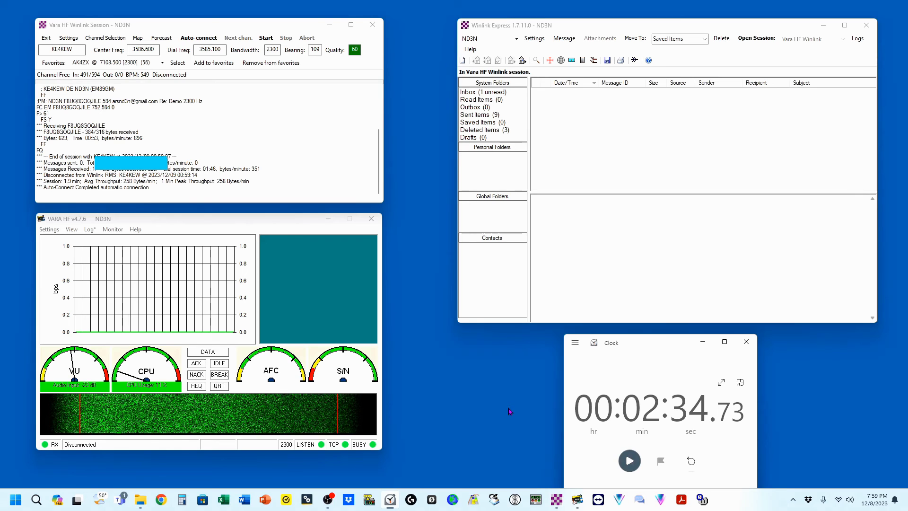
Read the received "Re: Demo 2300 Hz" reply in the Winlink Express inbox
click(476, 94)
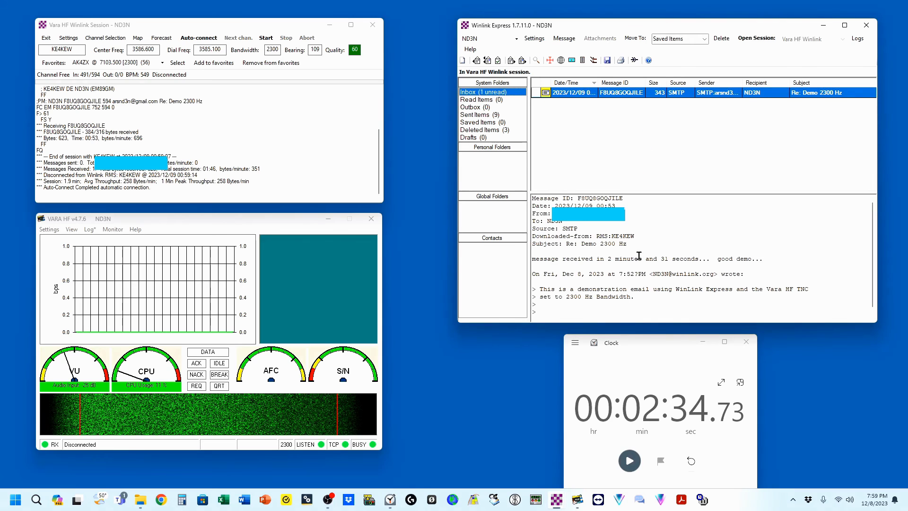
scroll(631, 279, down, 1)
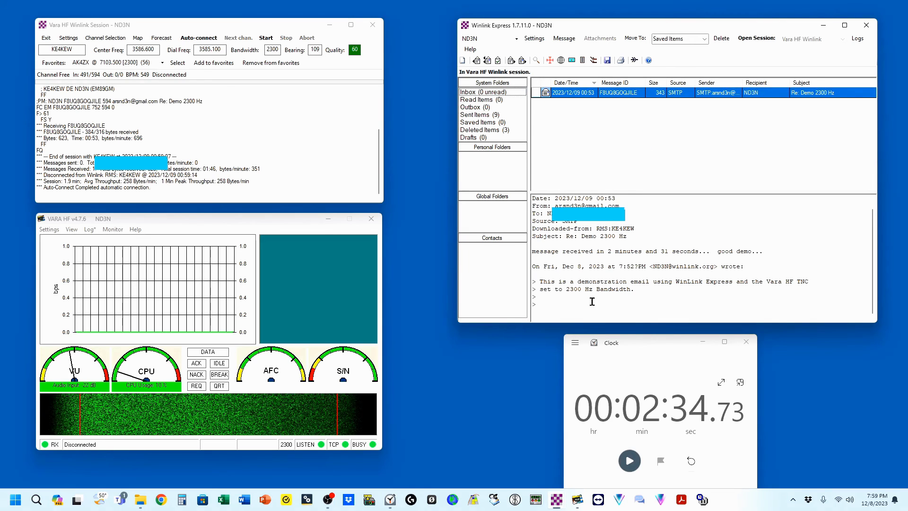